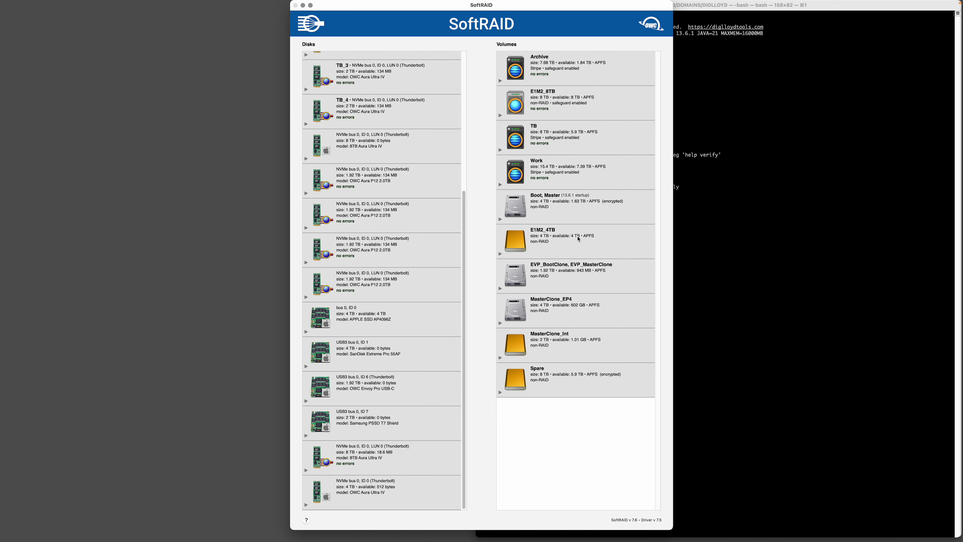
# Step: Look over E1M2_4TB's actions and E1M2_8TB's disk without changing anything
pyautogui.click(564, 236)
pyautogui.rightClick(570, 234)
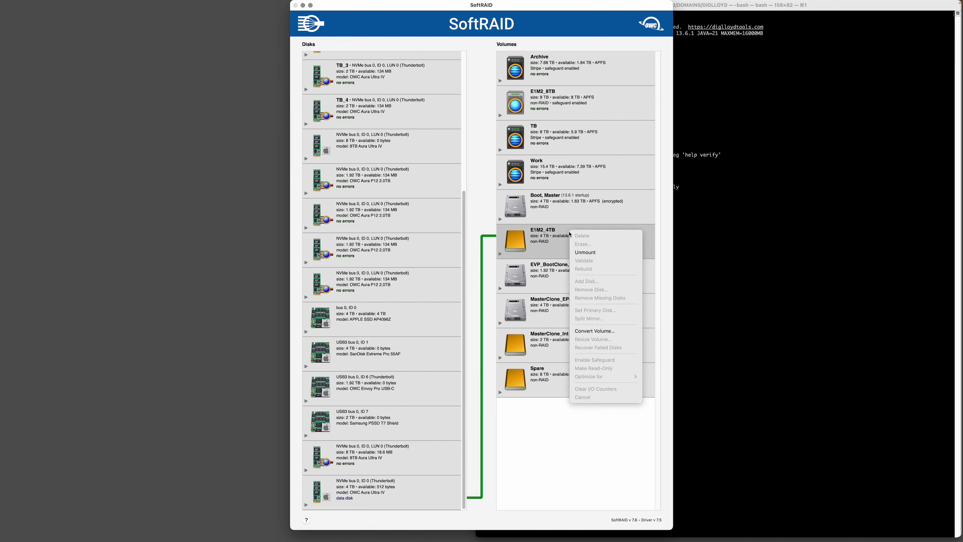
pyautogui.click(560, 236)
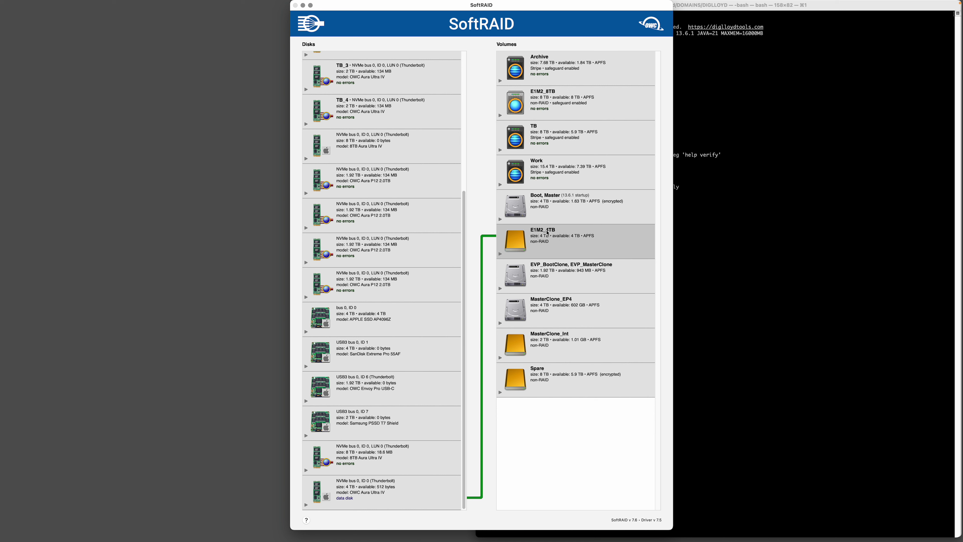
pyautogui.click(559, 99)
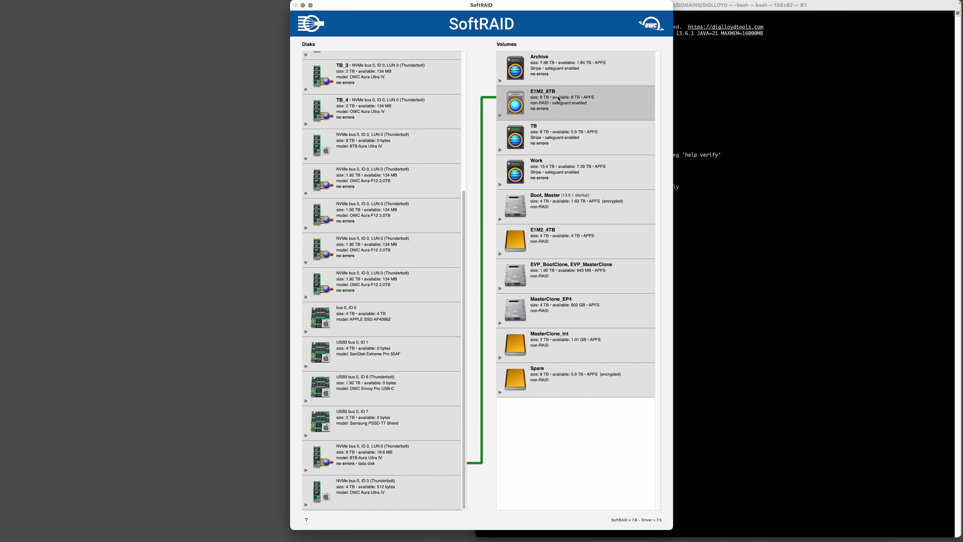
# Step: Convert E1M2_4TB to a SoftRAID non-RAID volume, approving both confirmations
pyautogui.click(544, 241)
pyautogui.rightClick(560, 232)
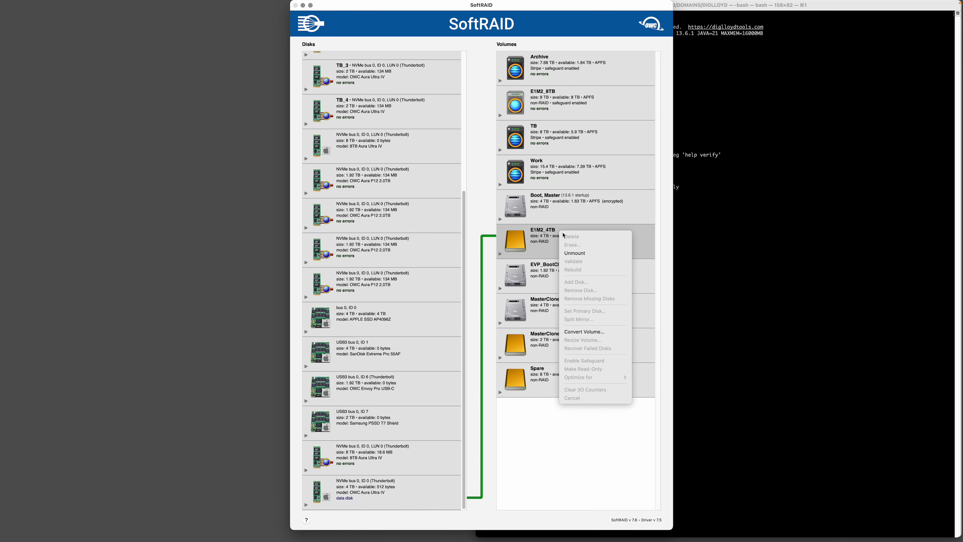
pyautogui.click(590, 335)
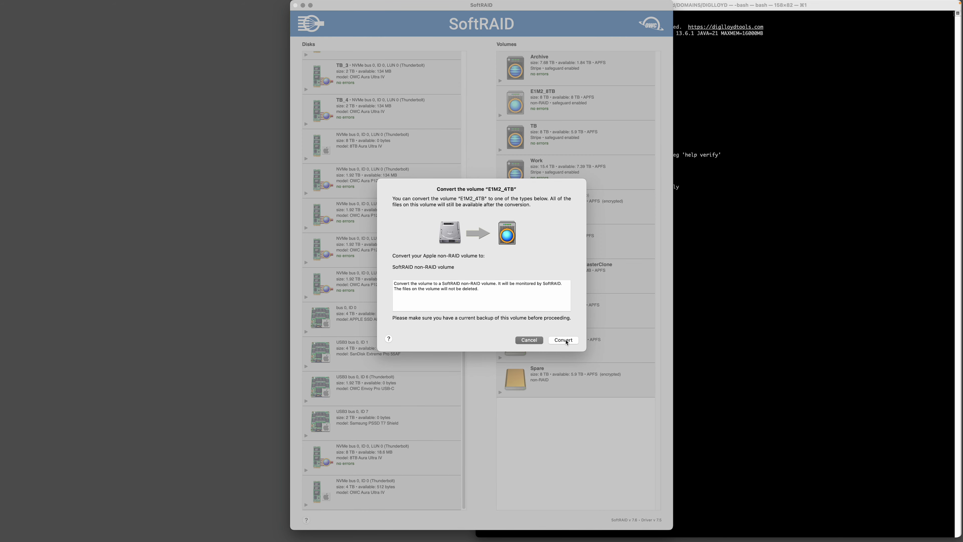
pyautogui.click(562, 340)
pyautogui.click(548, 176)
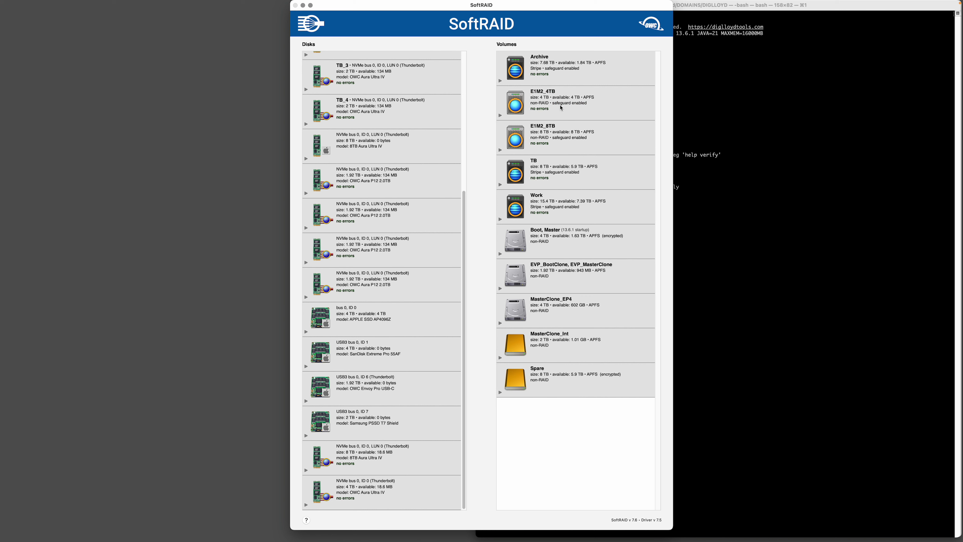
# Step: Attempt to initialize the 8 TB and 4 TB NVMe disks and dismiss the resulting error
pyautogui.click(560, 118)
pyautogui.click(544, 132)
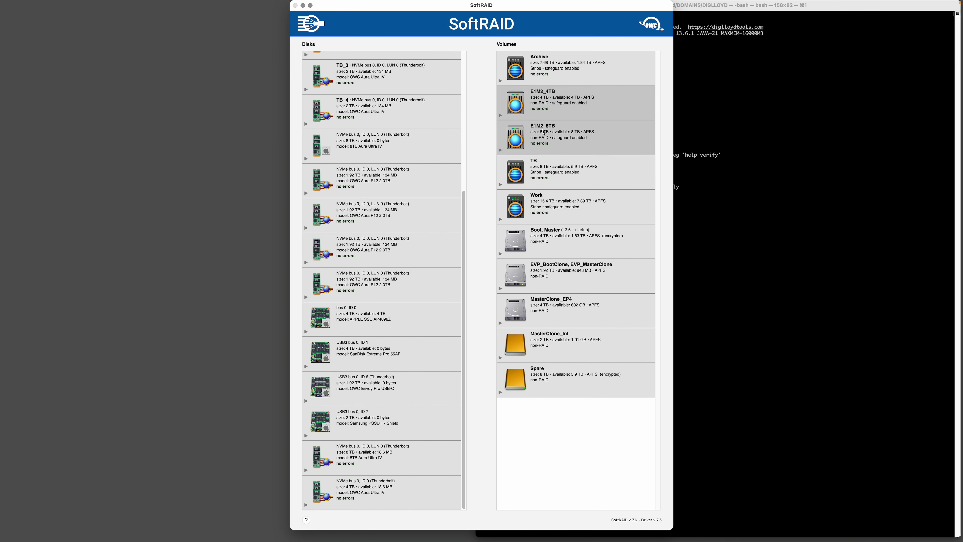
pyautogui.rightClick(520, 91)
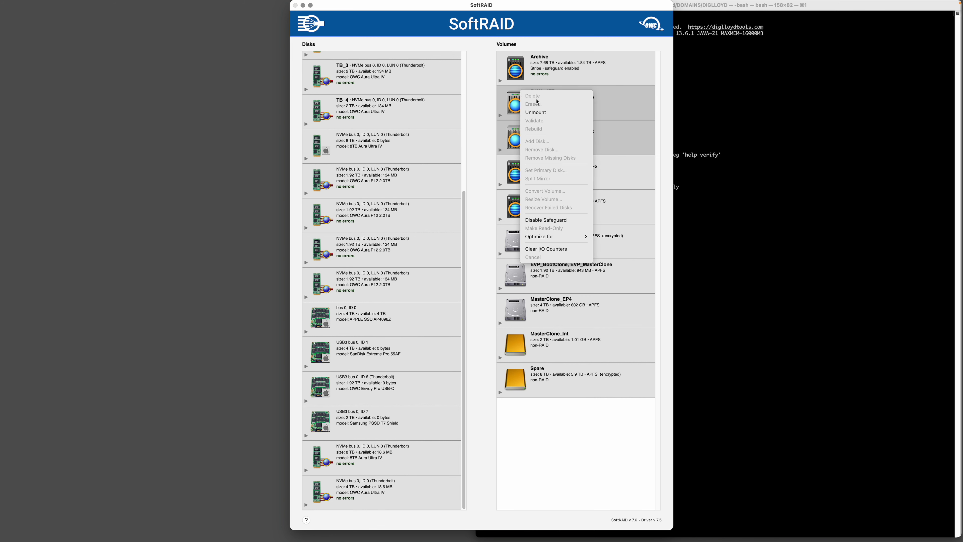
pyautogui.click(509, 100)
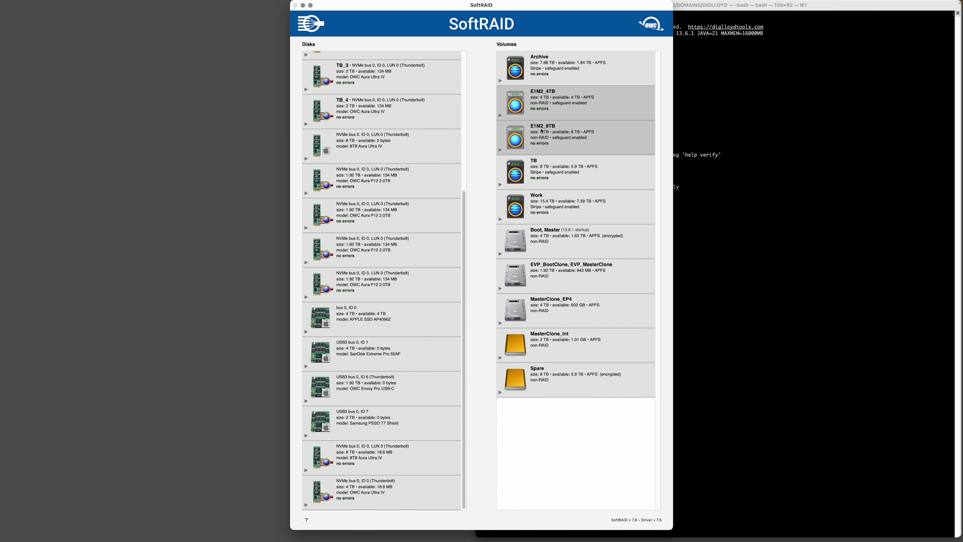
pyautogui.click(386, 464)
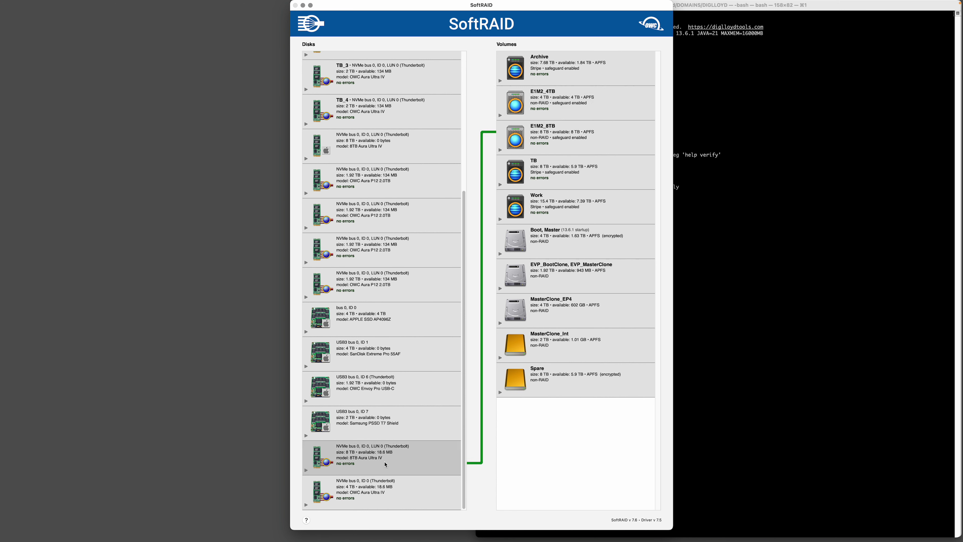
pyautogui.click(387, 489)
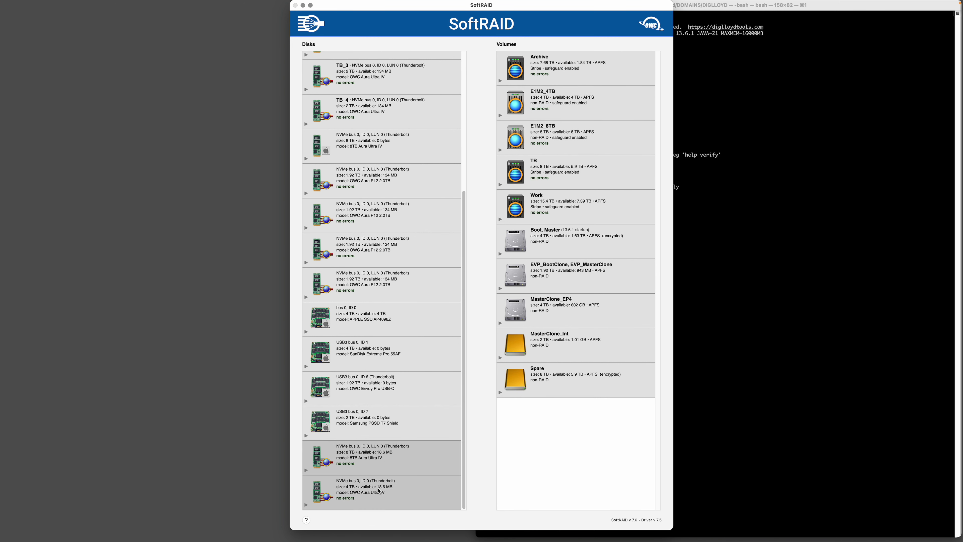
pyautogui.rightClick(359, 490)
pyautogui.click(374, 456)
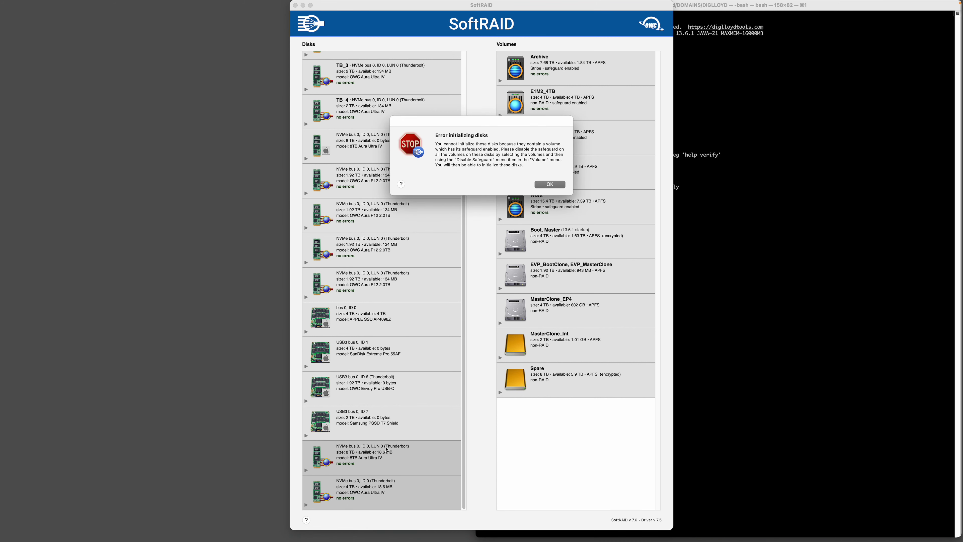
pyautogui.click(551, 185)
# Step: Disable safeguard on E1M2_4TB and E1M2_8TB, then reselect both NVMe disks
pyautogui.click(535, 96)
pyautogui.rightClick(535, 97)
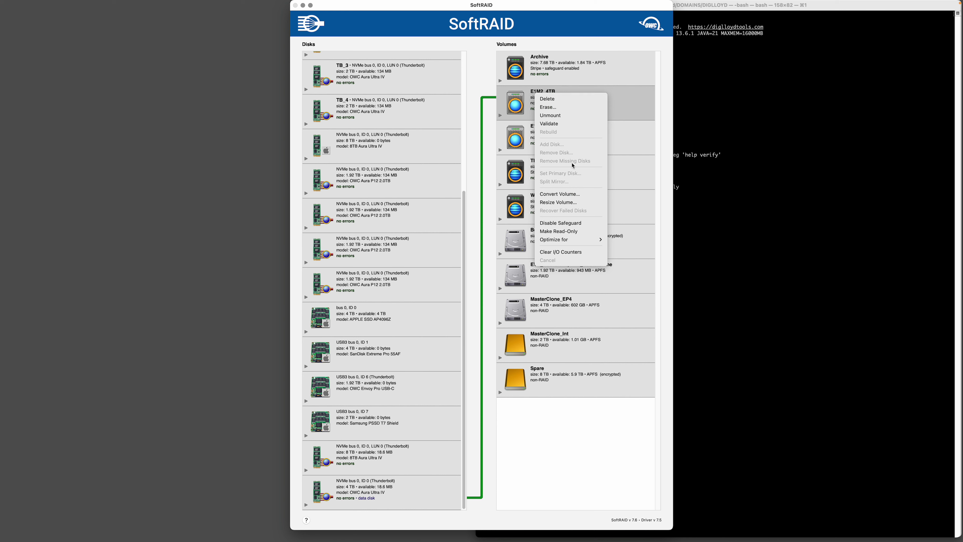
pyautogui.click(571, 223)
pyautogui.click(548, 136)
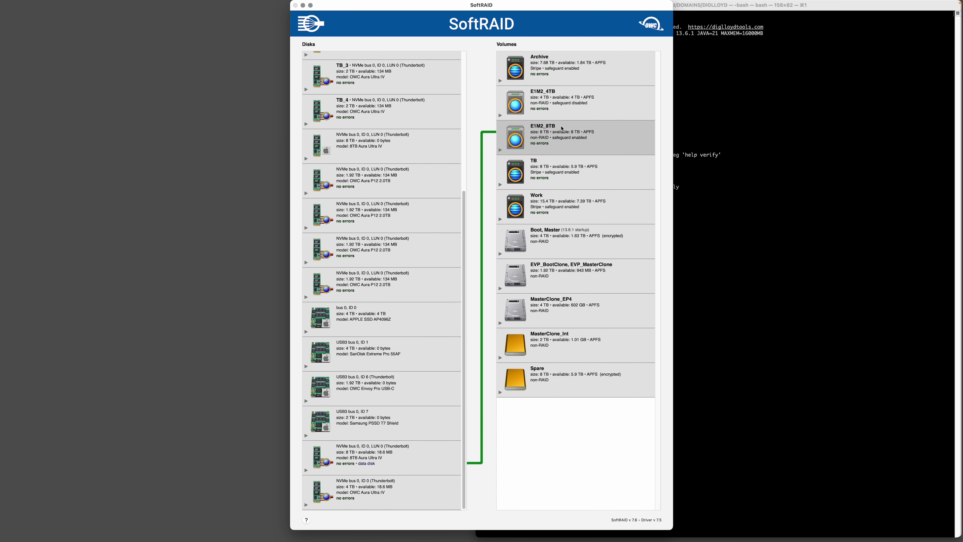
pyautogui.rightClick(562, 126)
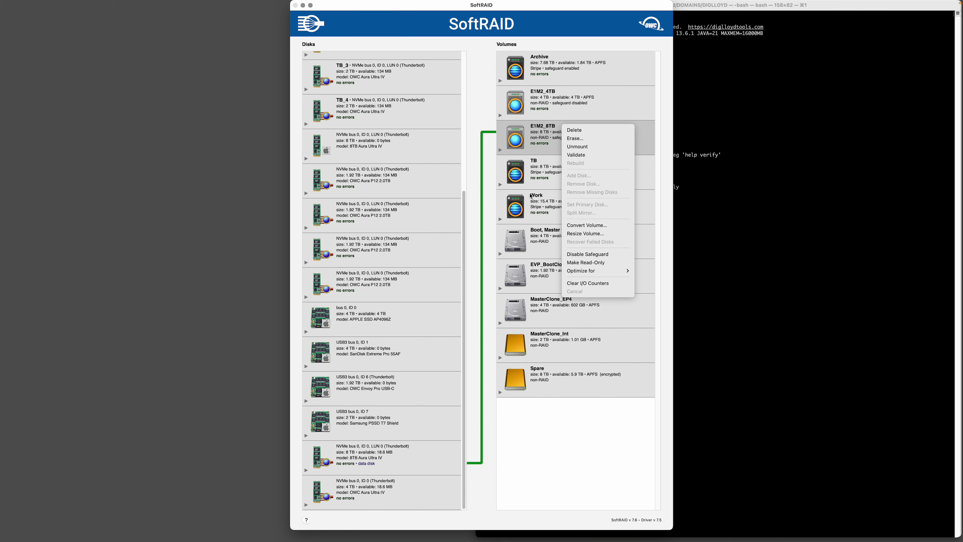
pyautogui.click(575, 255)
pyautogui.click(556, 96)
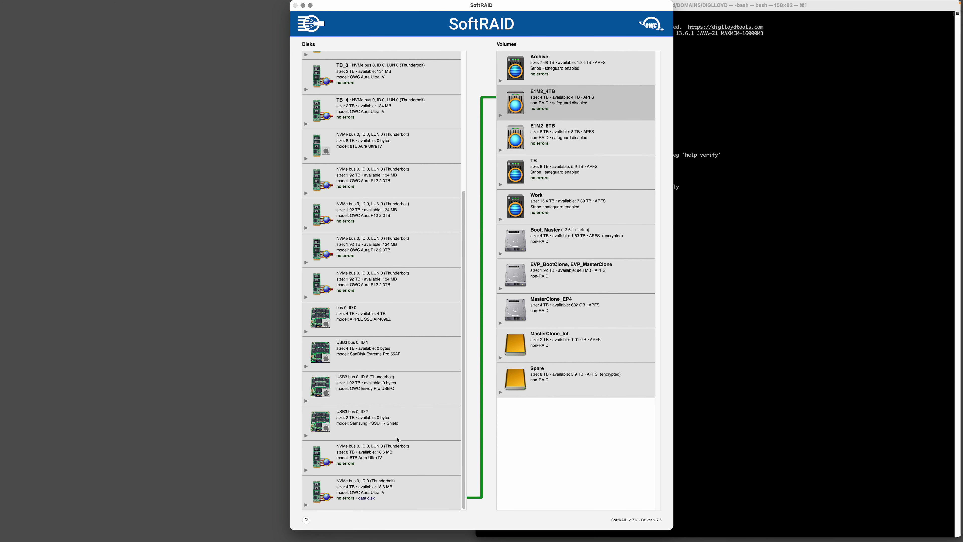
pyautogui.click(391, 457)
pyautogui.click(384, 493)
# Step: Erase and initialize the 8 TB and 4 TB NVMe disks, then begin a new volume on them
pyautogui.rightClick(365, 454)
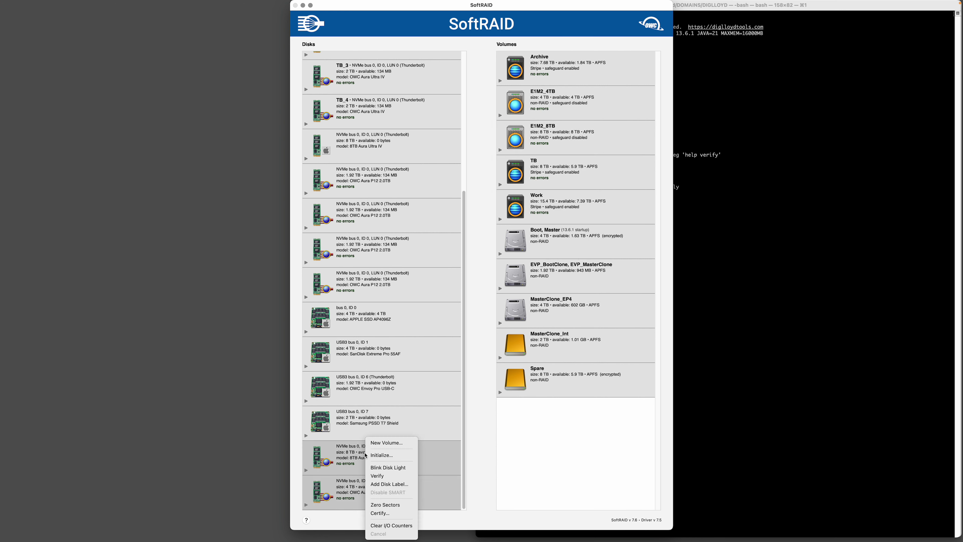
pyautogui.click(384, 455)
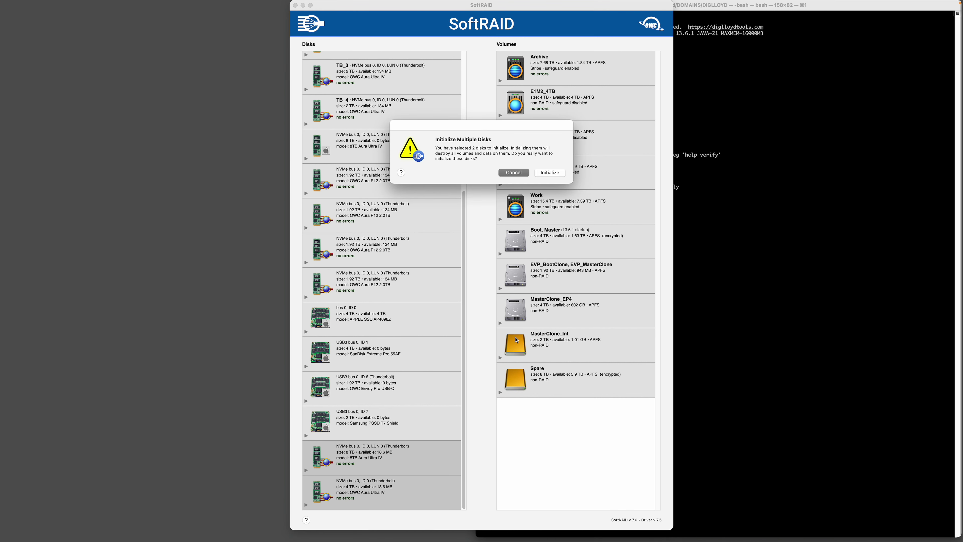
pyautogui.click(553, 173)
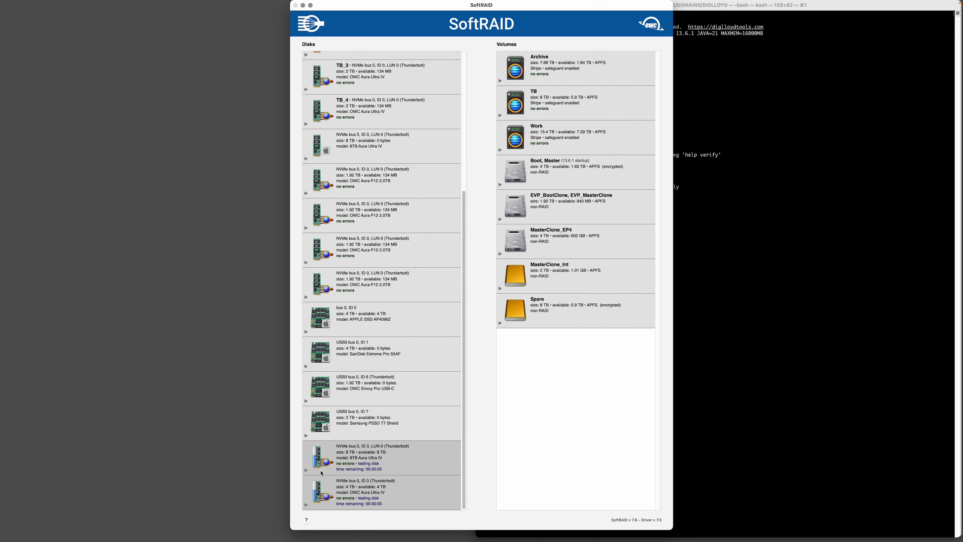
pyautogui.click(306, 472)
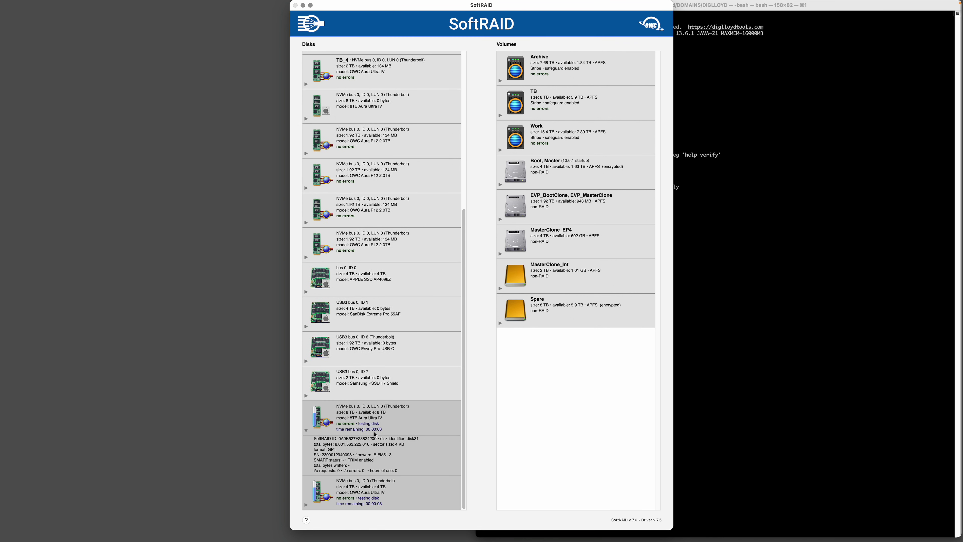
pyautogui.click(307, 505)
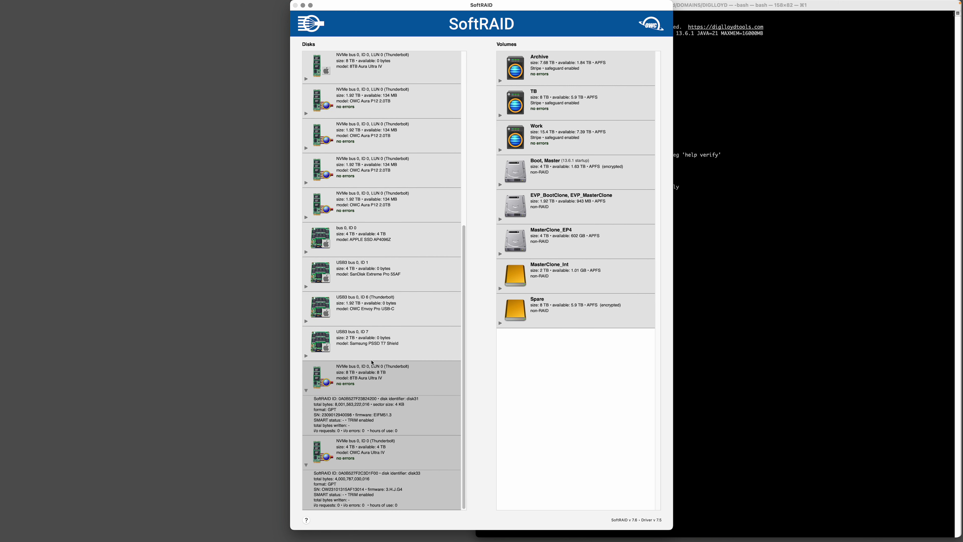
pyautogui.rightClick(372, 368)
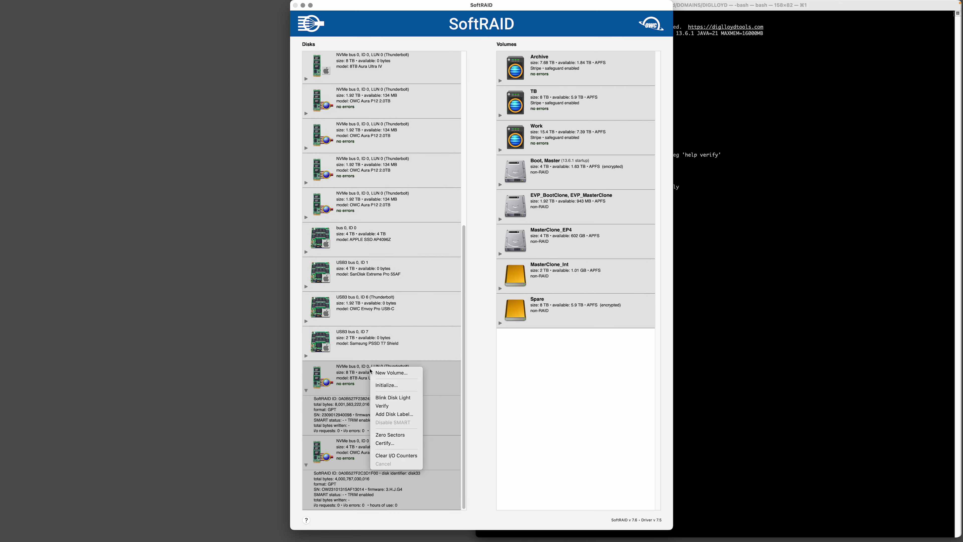
pyautogui.click(387, 374)
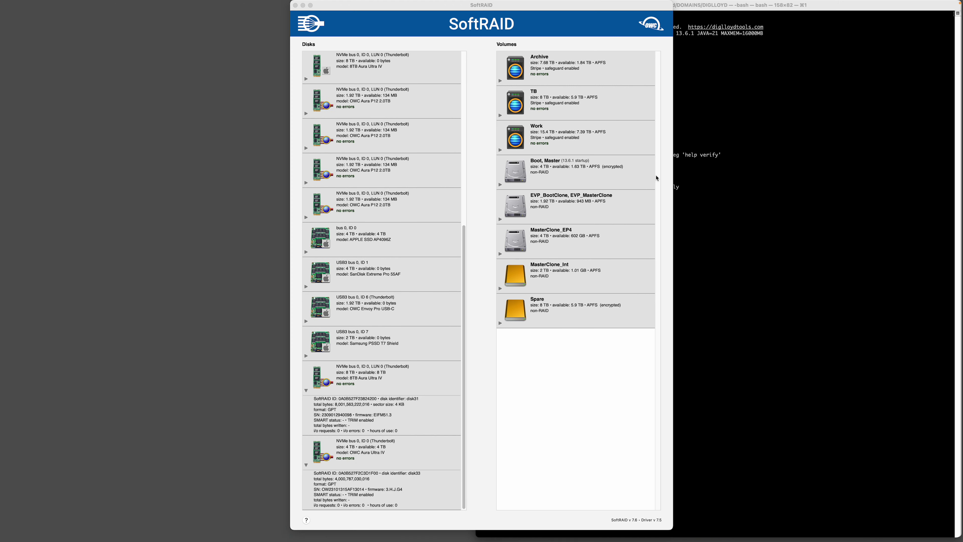
# Step: Create an 8 TB RAID 0 APFS volume named Zebra across both NVMe disks
pyautogui.click(705, 322)
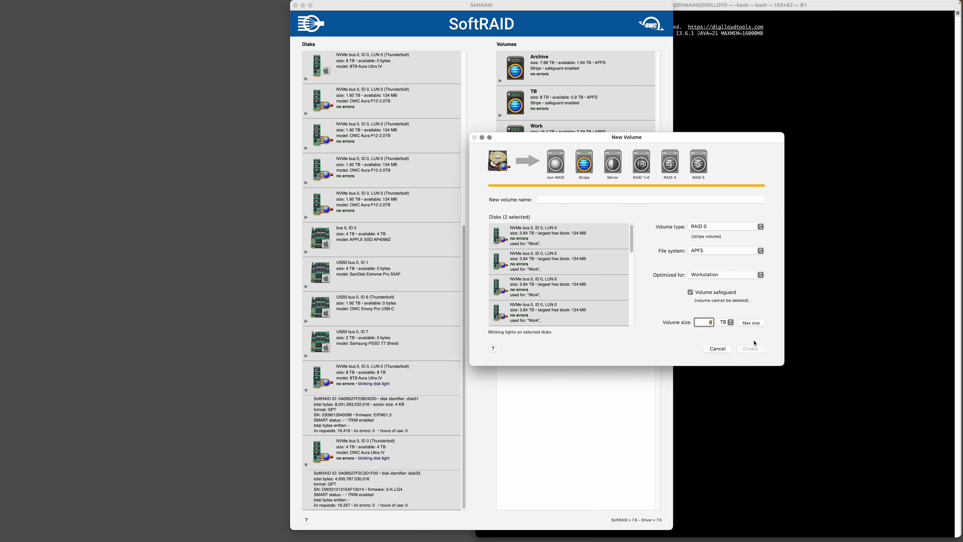
pyautogui.scroll(-5, 601, 285)
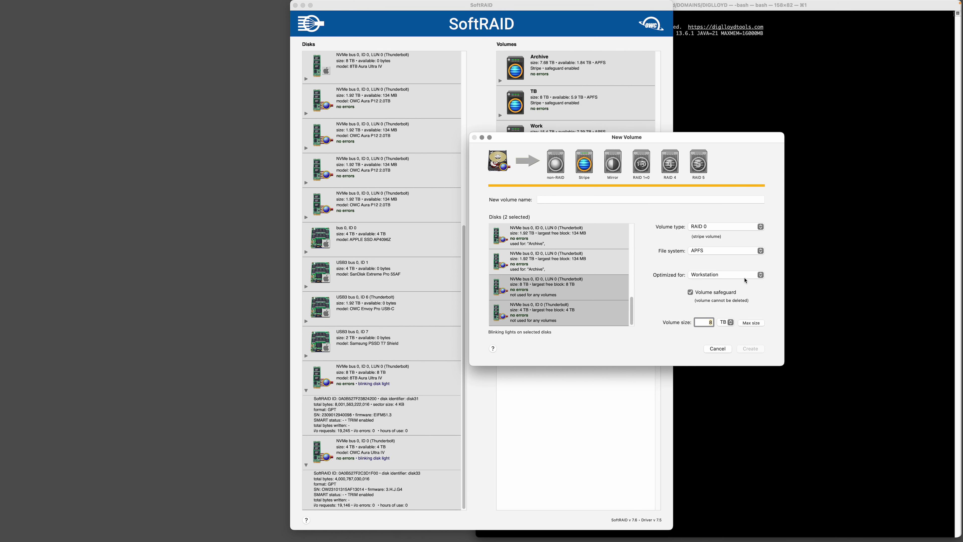
pyautogui.click(587, 200)
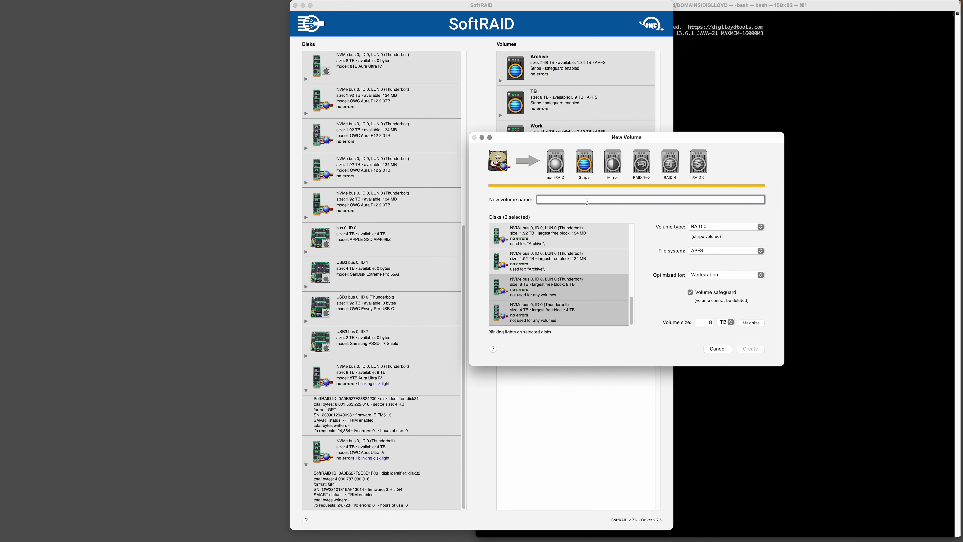
pyautogui.write('Stripe')
pyautogui.doubleClick(544, 200)
pyautogui.write('Zebra')
pyautogui.press('Return')
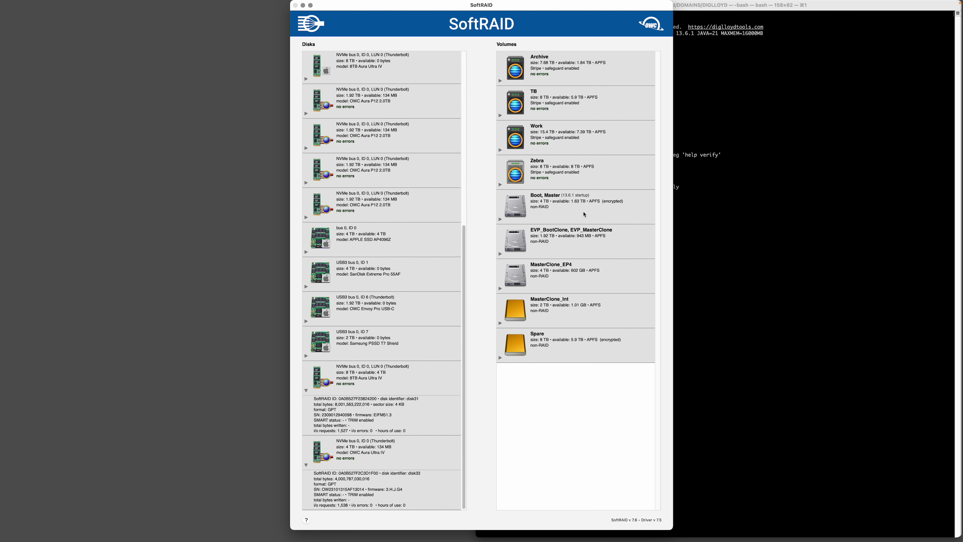
pyautogui.click(584, 165)
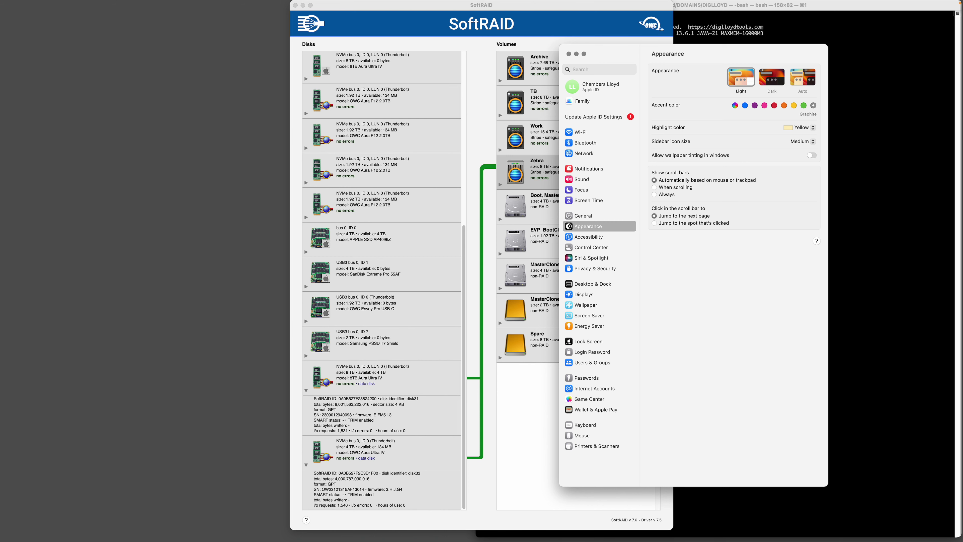
# Step: Confirm Zebra is on the Spotlight Privacy exclusion list, quit System Settings, and place SoftRAID beside Terminal
pyautogui.click(591, 258)
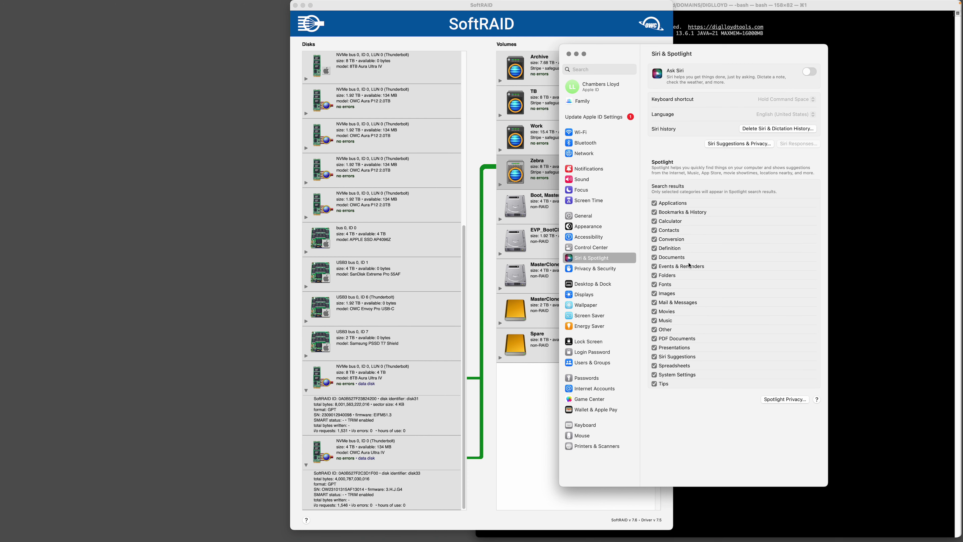
pyautogui.click(782, 400)
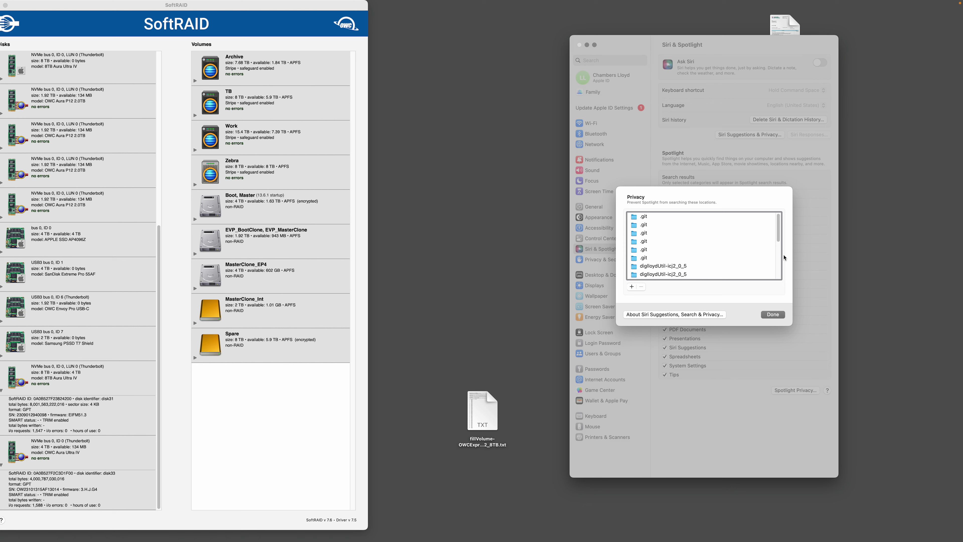
pyautogui.scroll(-10, 780, 262)
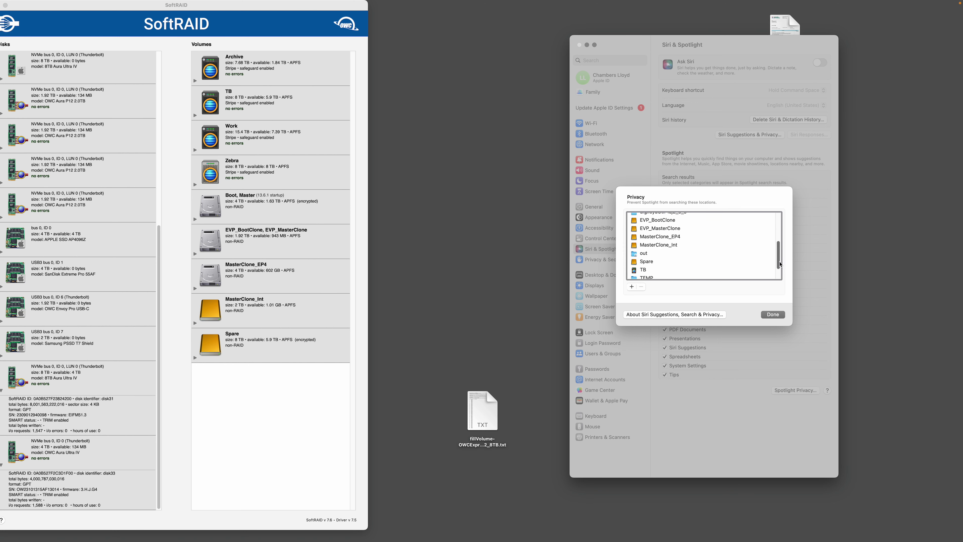
pyautogui.click(772, 315)
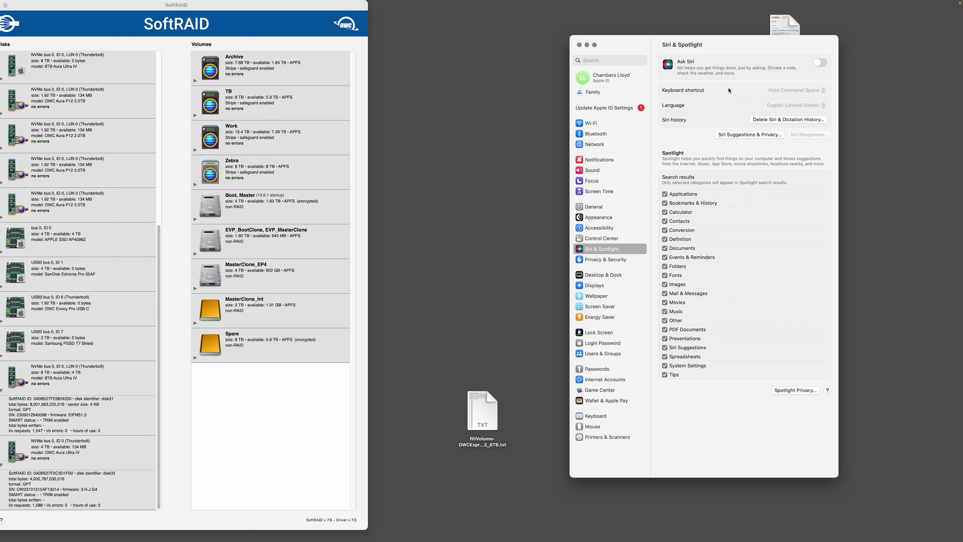
pyautogui.press('cmd+q')
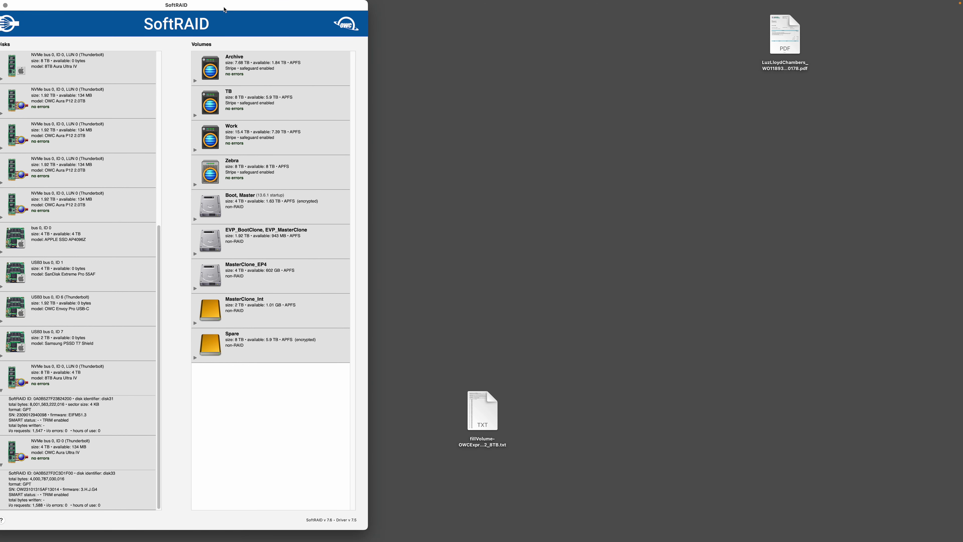
pyautogui.moveTo(224, 10); pyautogui.dragTo(317, 9)
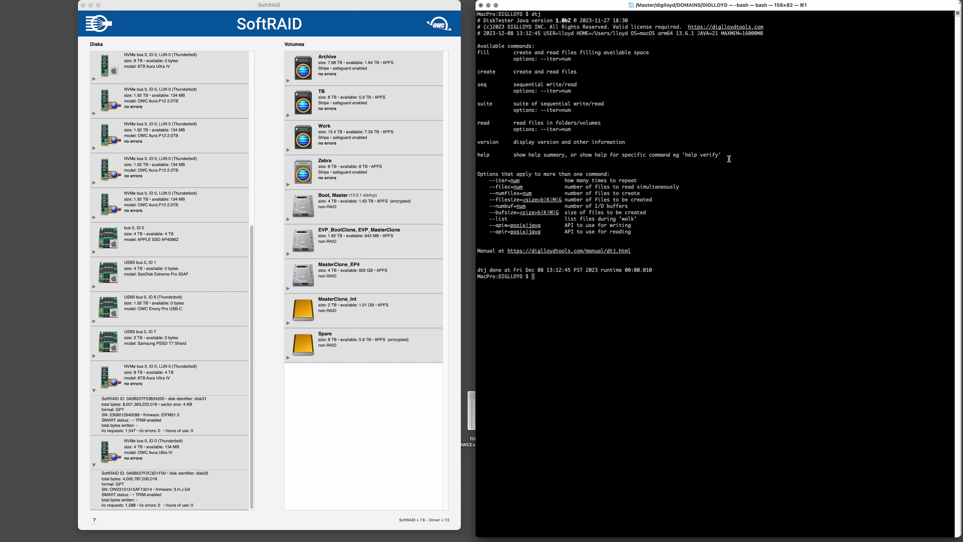
# Step: Run dtj to list DiskTester's commands, then clear the screen
pyautogui.press('cmd+k')
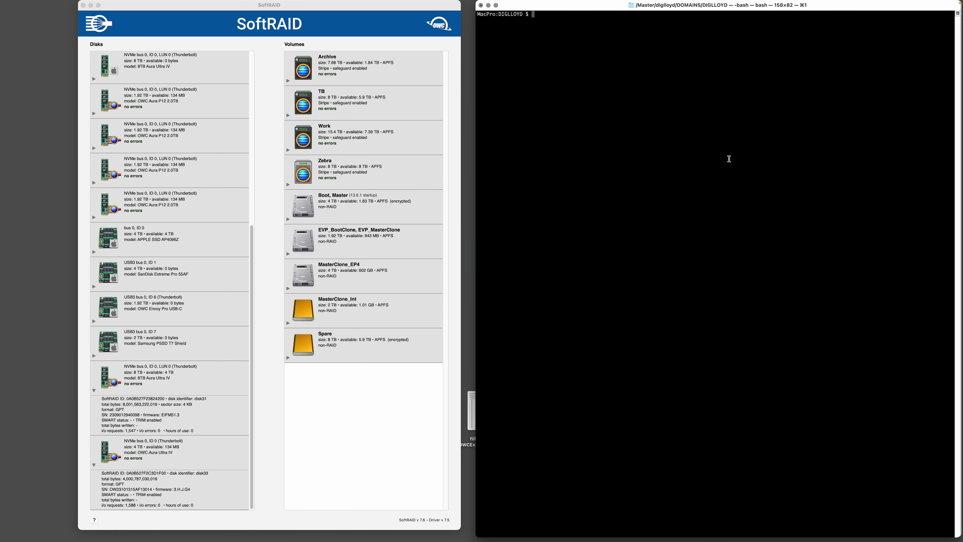
pyautogui.write('dtj')
pyautogui.press('Return')
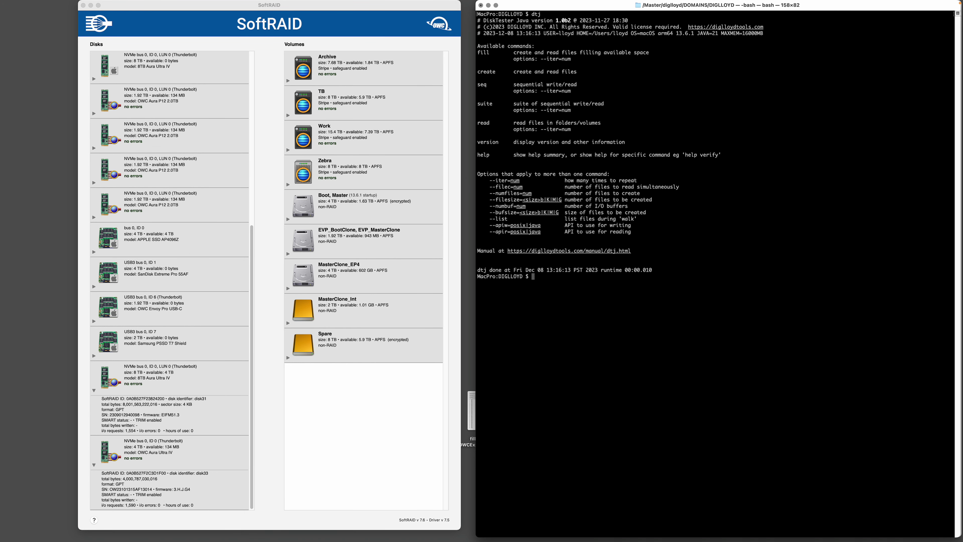
pyautogui.hotkey('ctrl', 'l')
# Step: Run dtj fill Zebra, stop it after about 18 files at roughly 5300 MiB/s, and clear
pyautogui.write('dtj ')
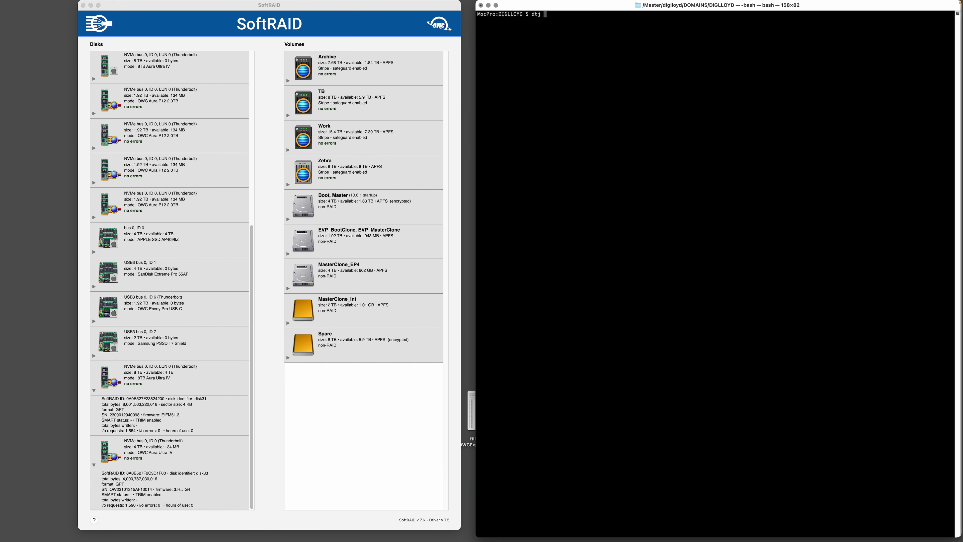
pyautogui.write('fill Zebra')
pyautogui.press('Return')
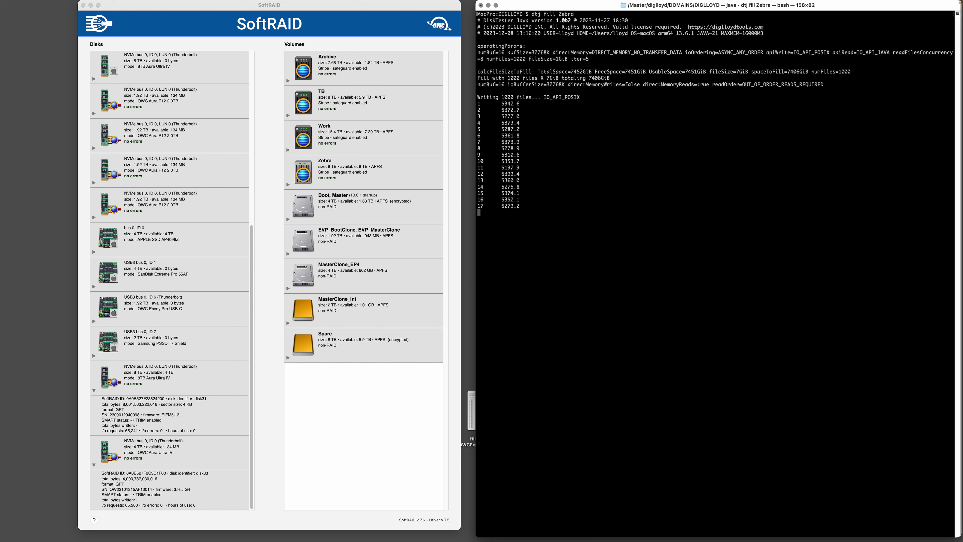
pyautogui.hotkey('ctrl', 'c')
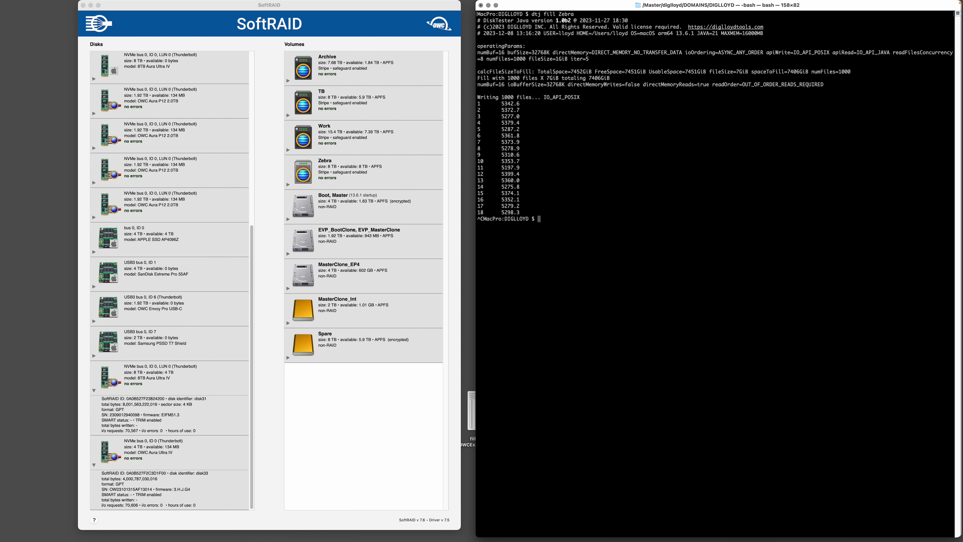
pyautogui.press('super+k')
# Step: Run dtj seq Zebra for five iterations: median 5290.6 MiB/s write, 6181.1 MiB/s read
pyautogui.write('dtj')
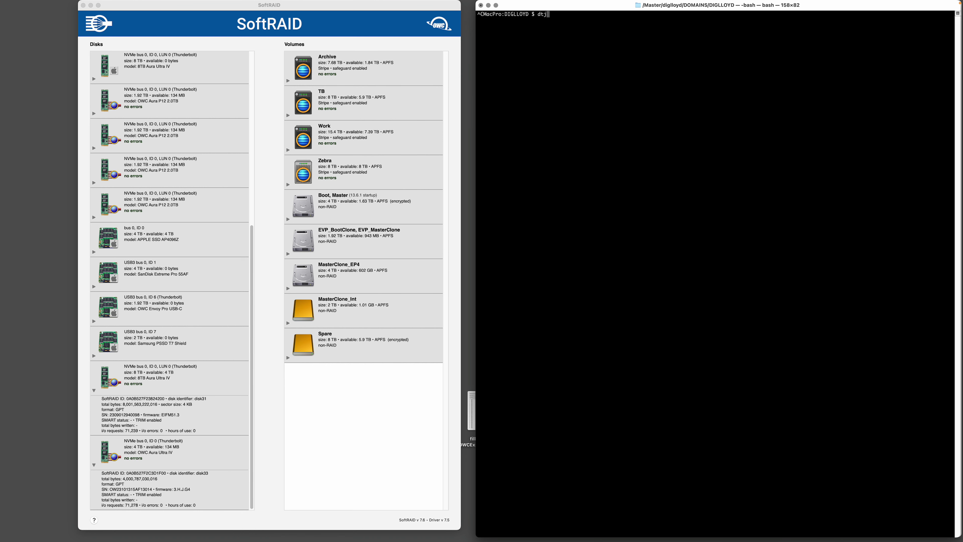
pyautogui.write(' seq Zebra')
pyautogui.press('Return')
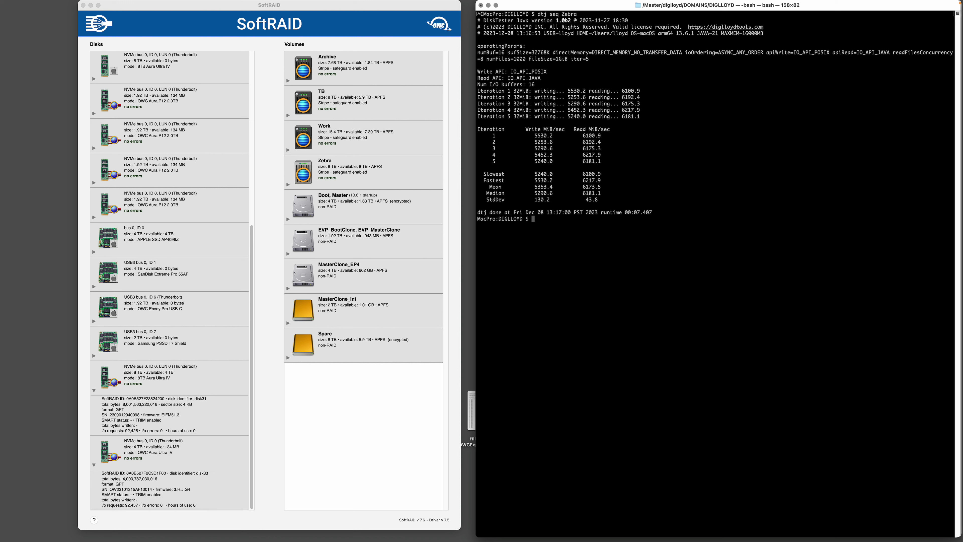
# Step: Show Zebra's two member disks in a shortened SoftRAID window, then return to Terminal
pyautogui.click(356, 26)
pyautogui.click(345, 143)
pyautogui.click(349, 172)
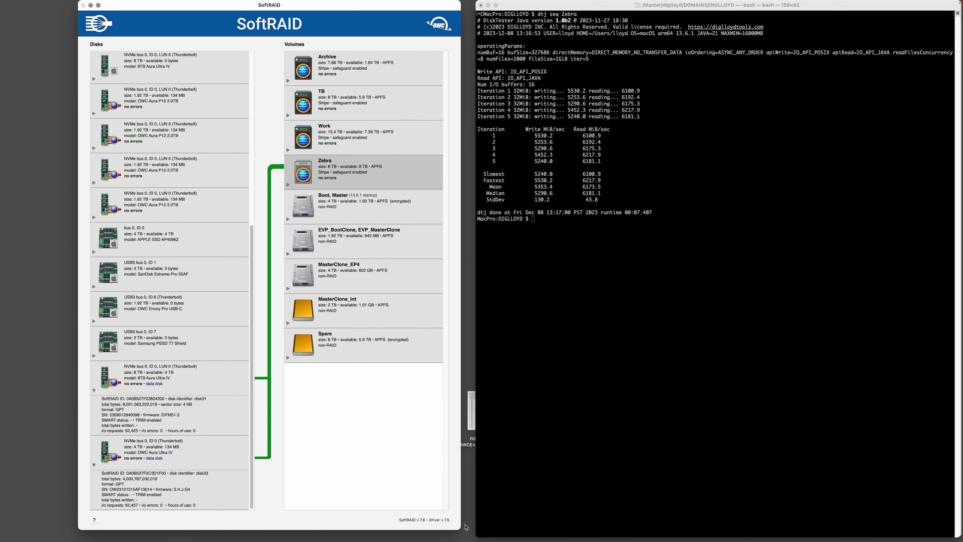
pyautogui.moveTo(461, 529); pyautogui.dragTo(473, 277)
pyautogui.scroll(-5, 389, 252)
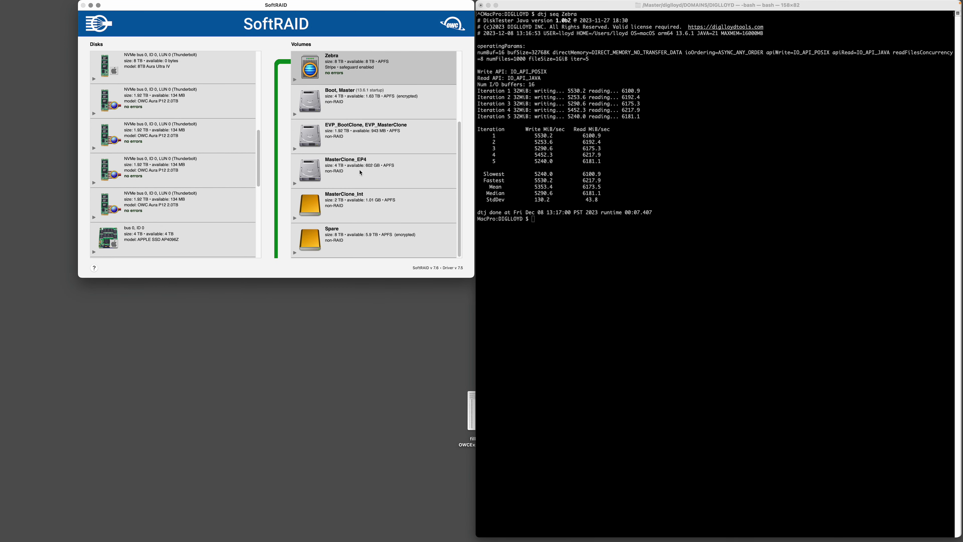
pyautogui.scroll(-10, 220, 171)
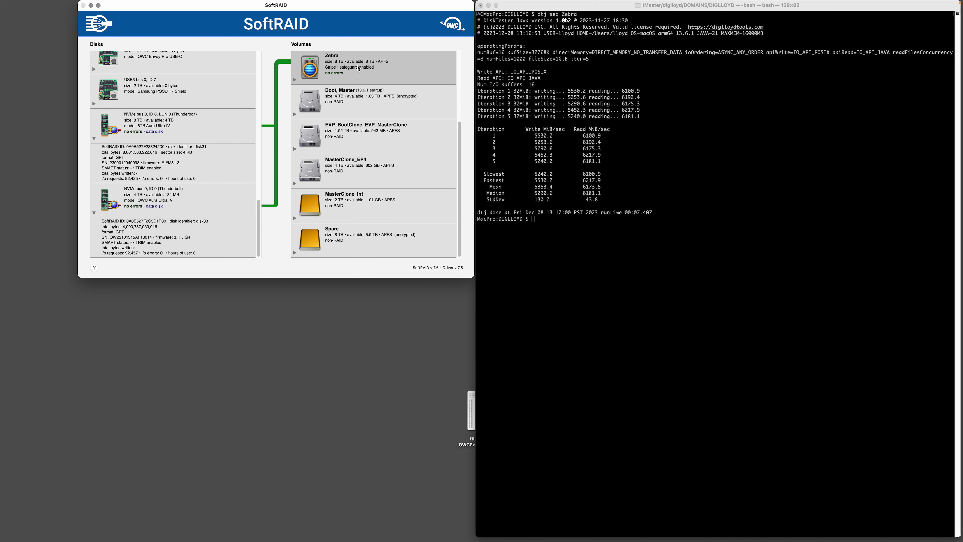
pyautogui.click(607, 178)
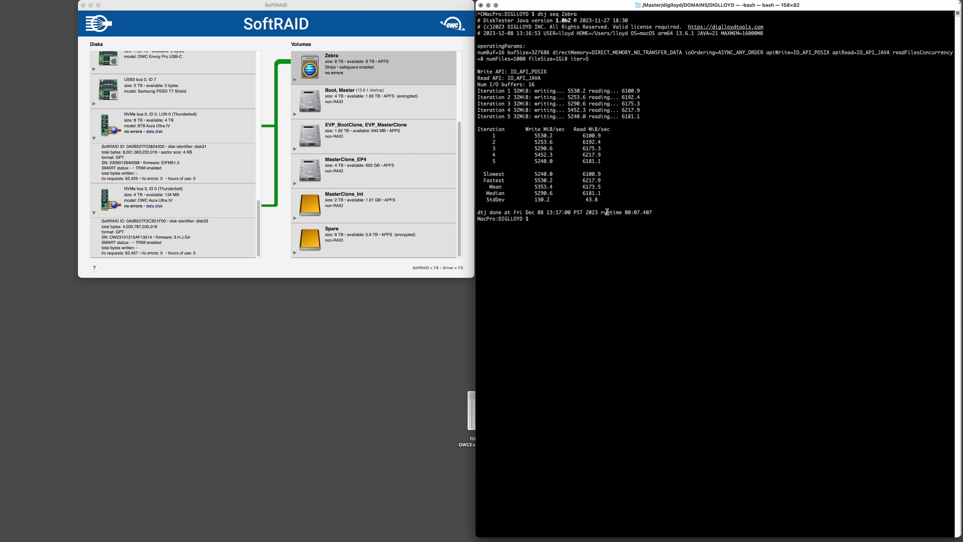
# Step: Run icj update Zebra to hash all 19 files (135.8 GiB) at about 6088 MiB/s
pyautogui.write('icj')
pyautogui.hotkey('ctrl', 'l')
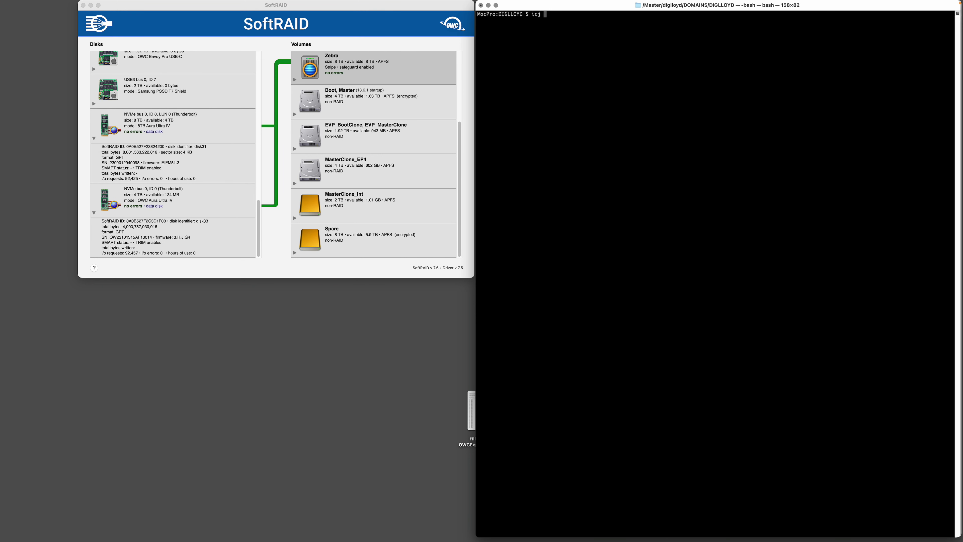
pyautogui.write('update Zebra')
pyautogui.press('Return')
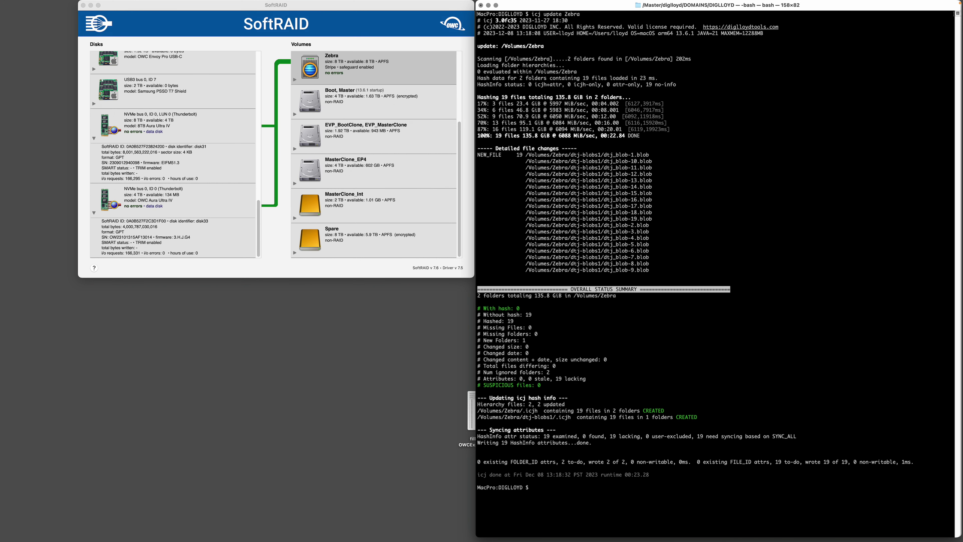
# Step: Run ver !$ to verify Zebra's 19 files, finding no changed or suspicious files
pyautogui.press('super+k')
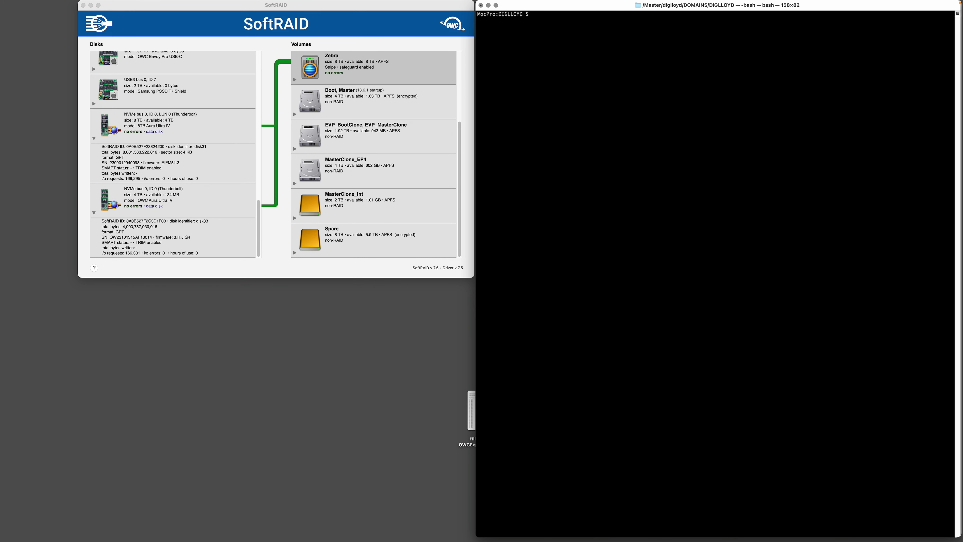
pyautogui.write('ver !$')
pyautogui.press('Return')
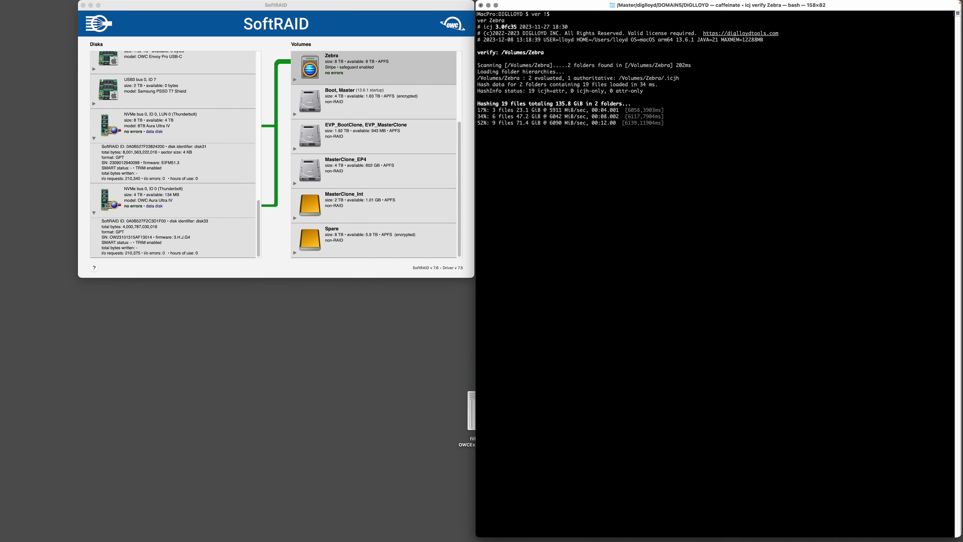
pyautogui.click(393, 27)
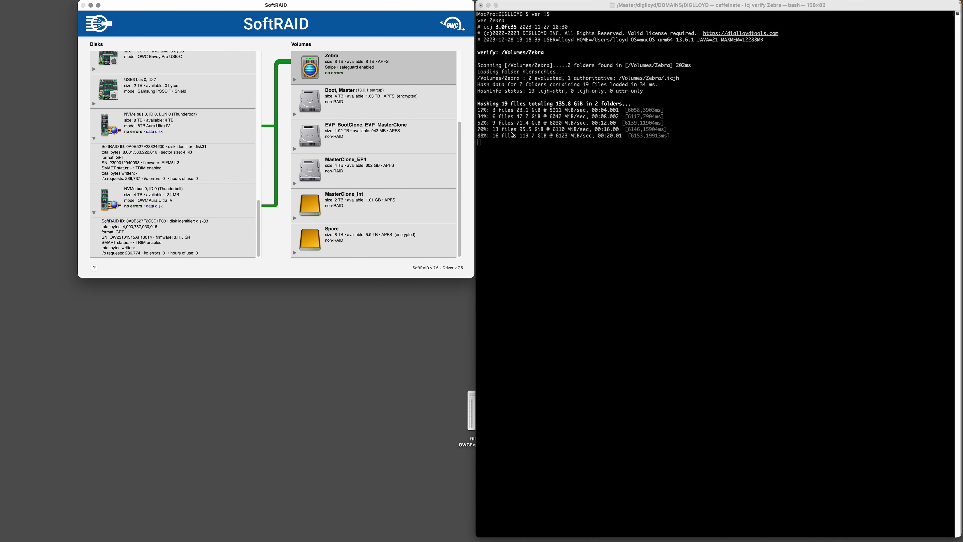
pyautogui.moveTo(447, 7); pyautogui.dragTo(437, 7)
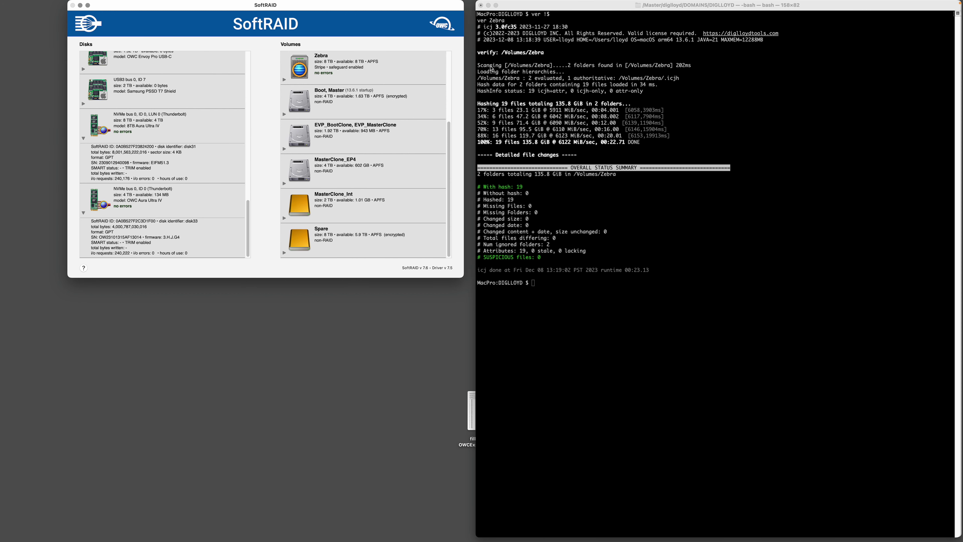
pyautogui.click(624, 164)
# Step: Rerun ver Zebra and watch Zebra's member disks in SoftRAID during verification
pyautogui.write('ver Zebra')
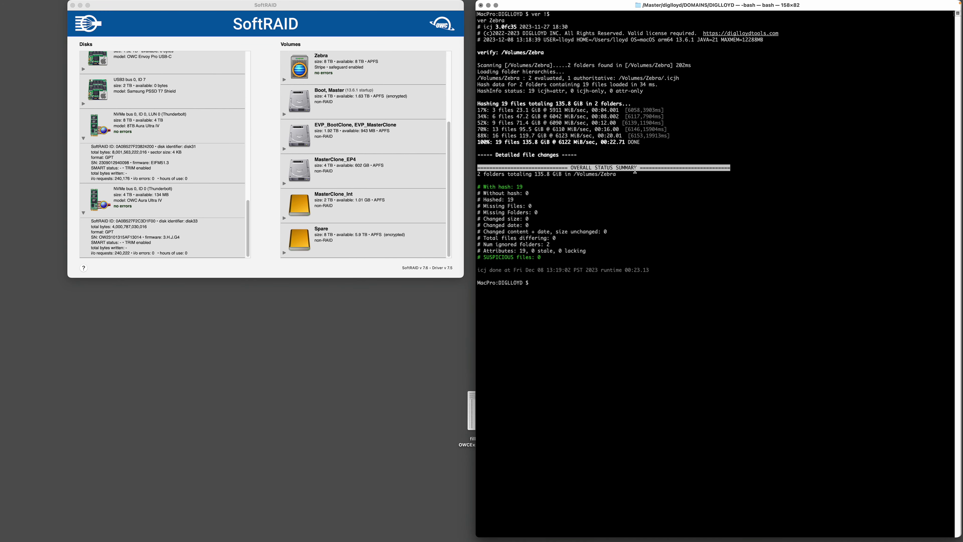
pyautogui.press('Return')
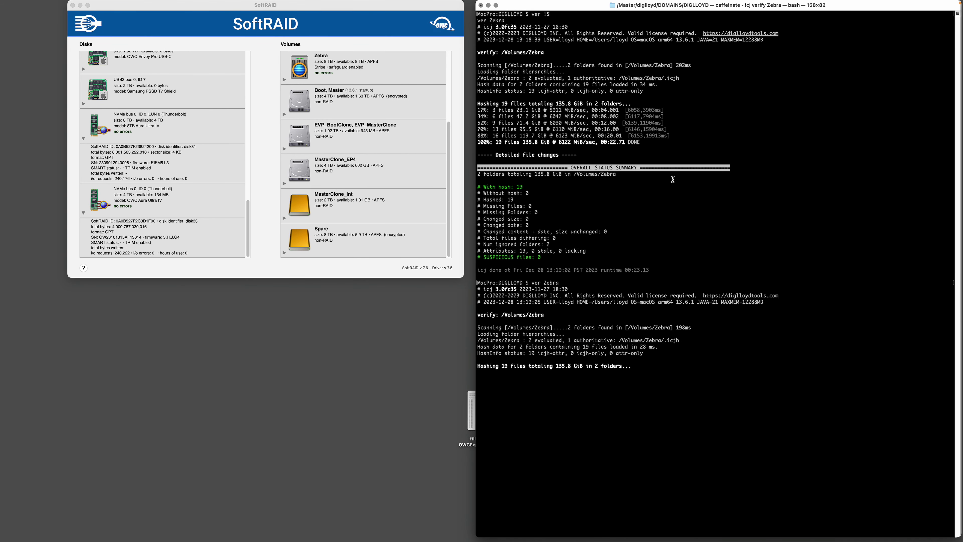
pyautogui.click(358, 30)
pyautogui.click(341, 65)
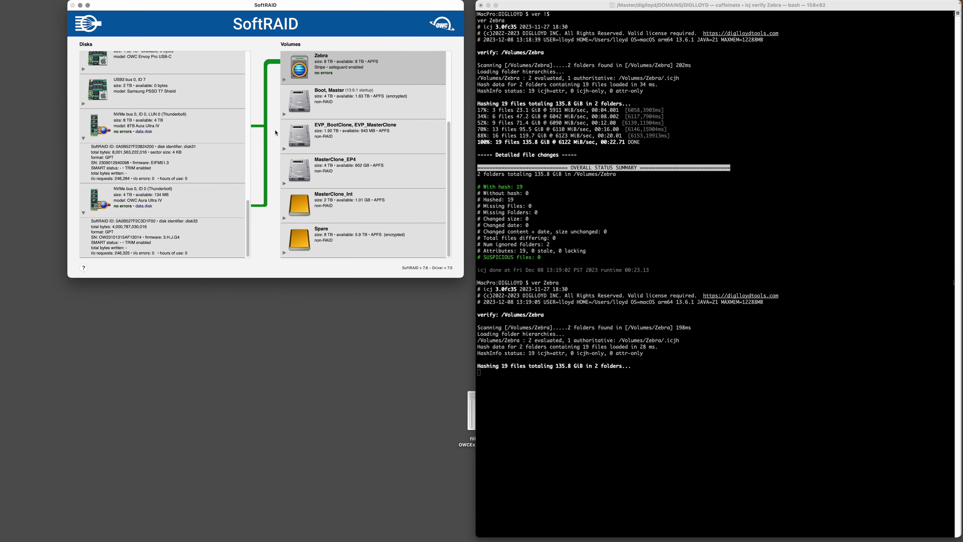